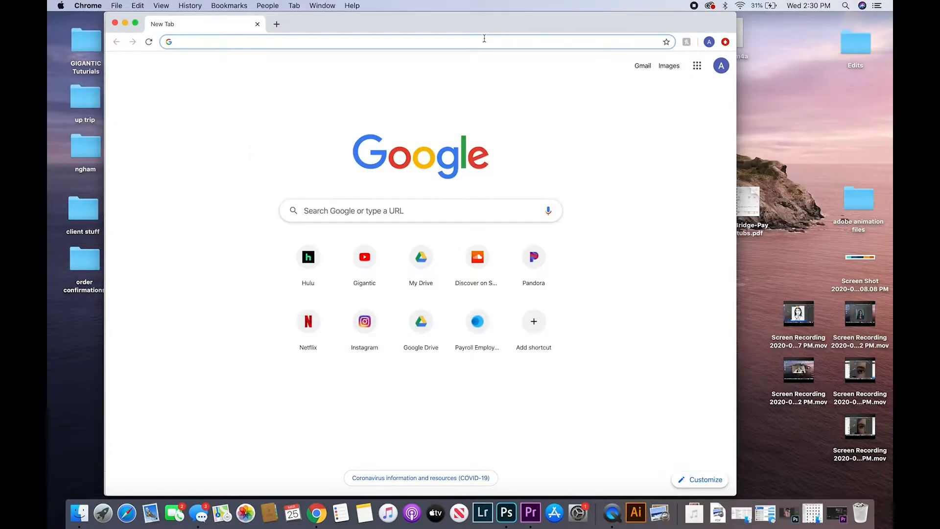
# Go to amazon.com, search for "seamless backdrop paper" and look through the listings.
pyautogui.write('amazon.com')
pyautogui.press('Return')
pyautogui.write('seamless backdrop paper')
pyautogui.press('Return')
pyautogui.scroll(-20, 402, 245)
pyautogui.scroll(5, 403, 345)
pyautogui.scroll(-10, 465, 346)
# Find the B and H Photo website through a web search and search the store for "seamless photo paper".
pyautogui.click(372, 42)
pyautogui.write('b and h photo')
pyautogui.press('Return')
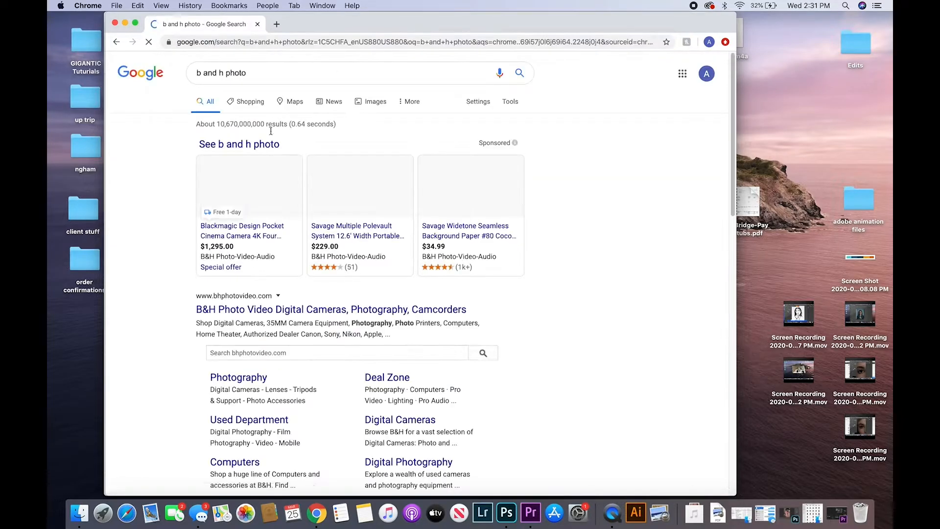
pyautogui.click(254, 322)
pyautogui.click(293, 100)
pyautogui.write('seamless photo paper')
pyautogui.press('Return')
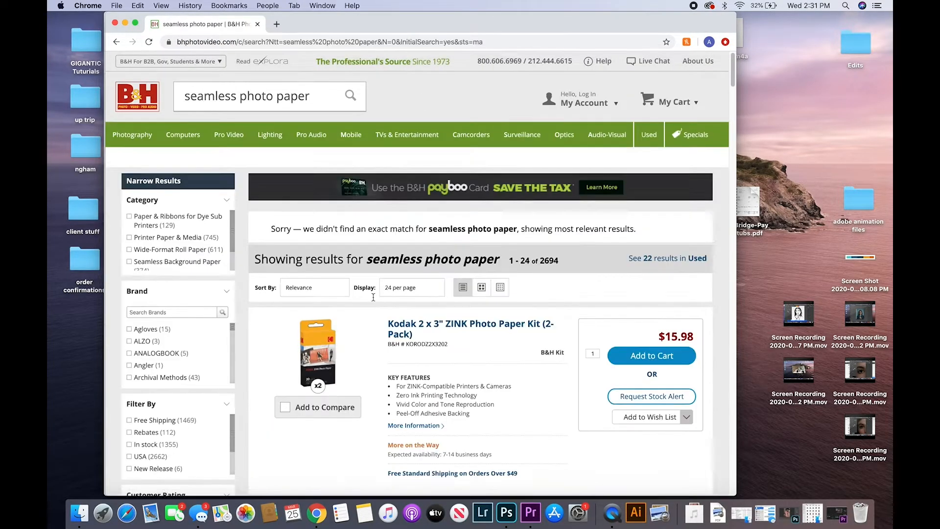
# Change the store search to "seamless bac" and open the suggested Savage Widetone Seamless Background Paper, #01 Super White, 107" x 36'.
pyautogui.tripleClick(269, 97)
pyautogui.write('sea')
pyautogui.click(264, 97)
pyautogui.write('mless bac')
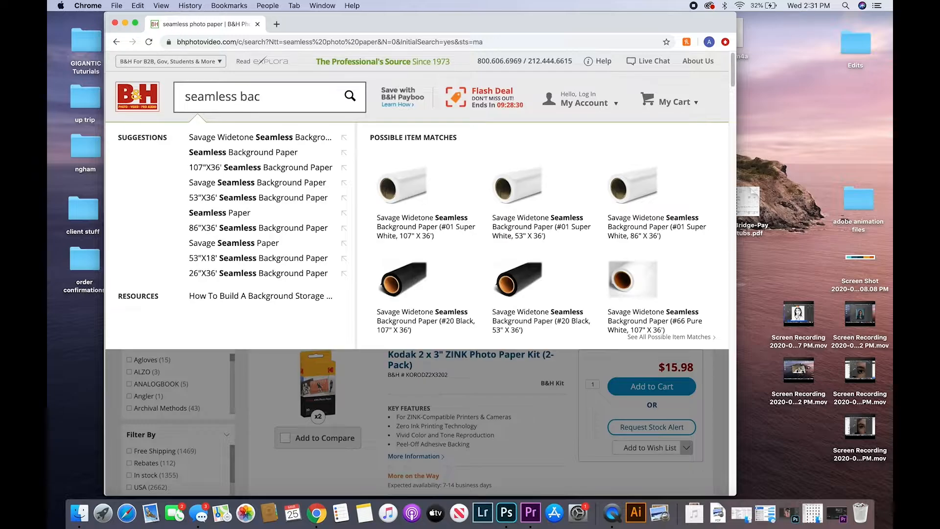
pyautogui.click(407, 215)
pyautogui.scroll(-5, 386, 340)
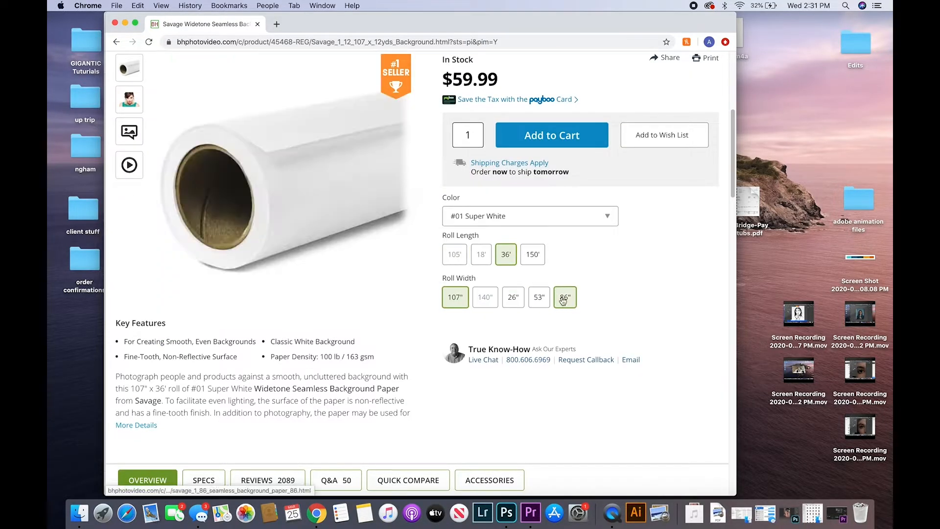
# Compare roll widths for the Super White paper, choose 53" and look down the product page.
pyautogui.click(539, 298)
pyautogui.click(514, 352)
pyautogui.click(541, 351)
pyautogui.scroll(-8, 542, 349)
pyautogui.scroll(-15, 543, 351)
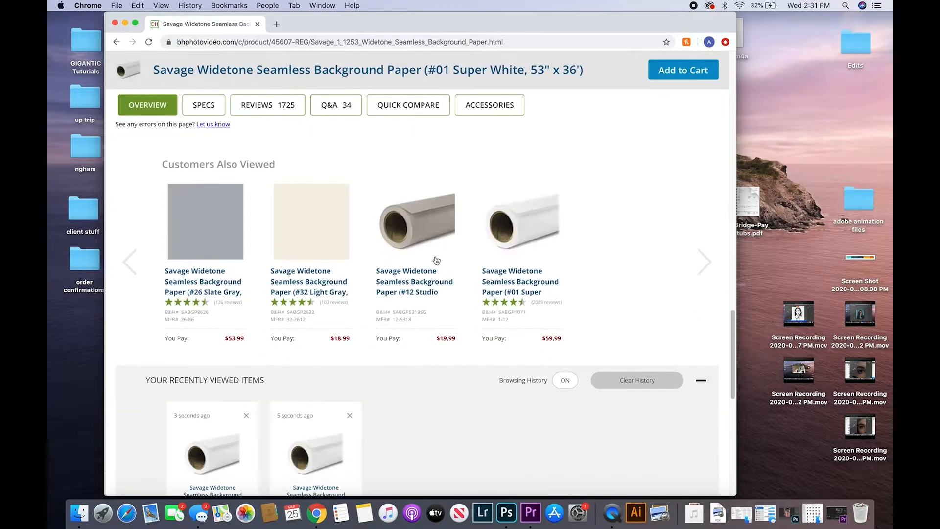
# Open the #12 Studio background paper from the products other customers viewed and browse its page.
pyautogui.click(423, 247)
pyautogui.scroll(-4, 445, 353)
pyautogui.click(553, 239)
pyautogui.click(561, 361)
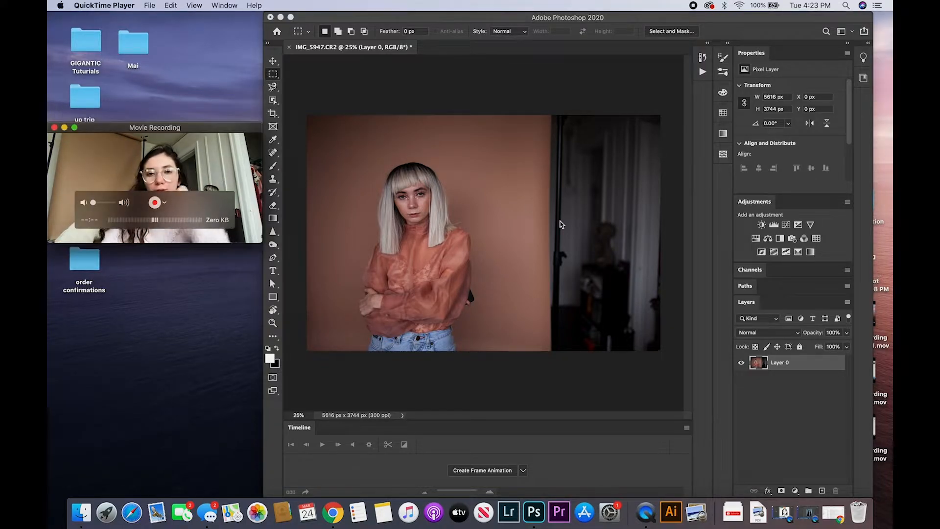
# Switch to Photoshop and marquee a full-height strip of backdrop about 807 px wide between the woman and the paper's edge.
pyautogui.click(560, 221)
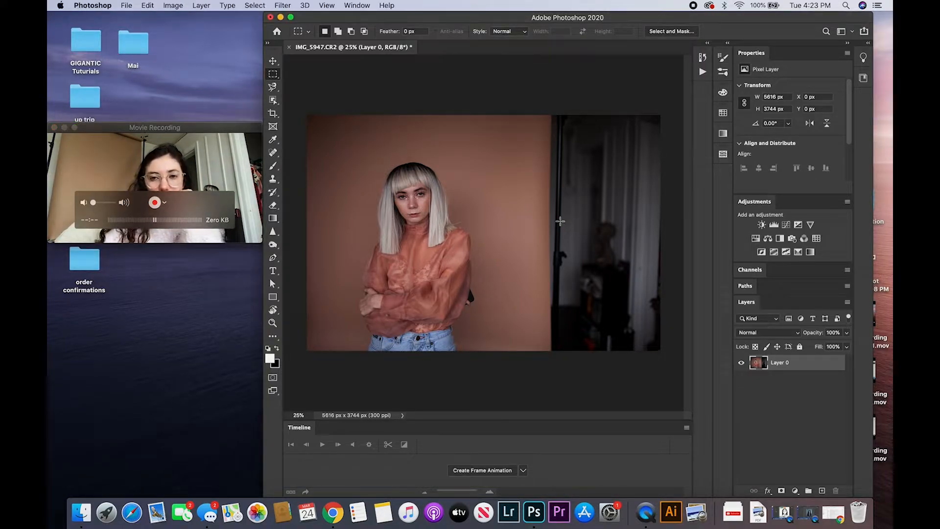
pyautogui.rightClick(273, 75)
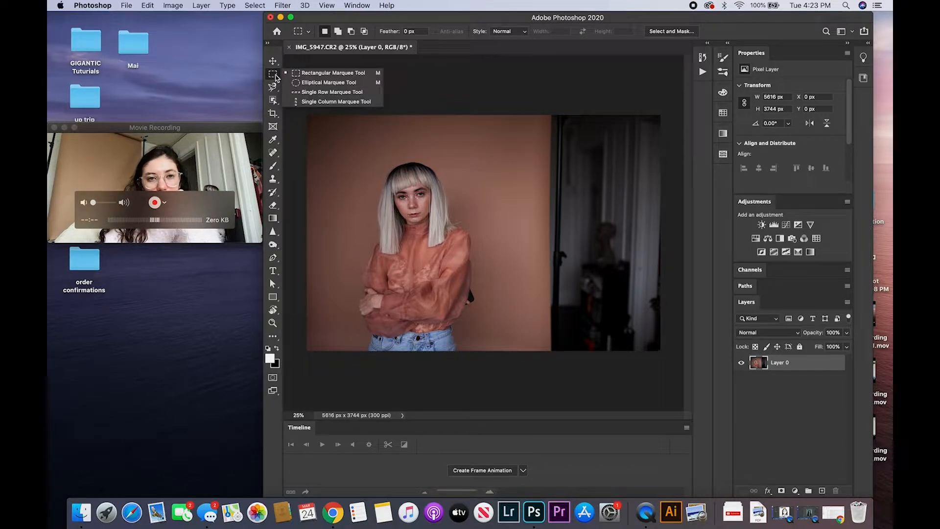
pyautogui.click(311, 76)
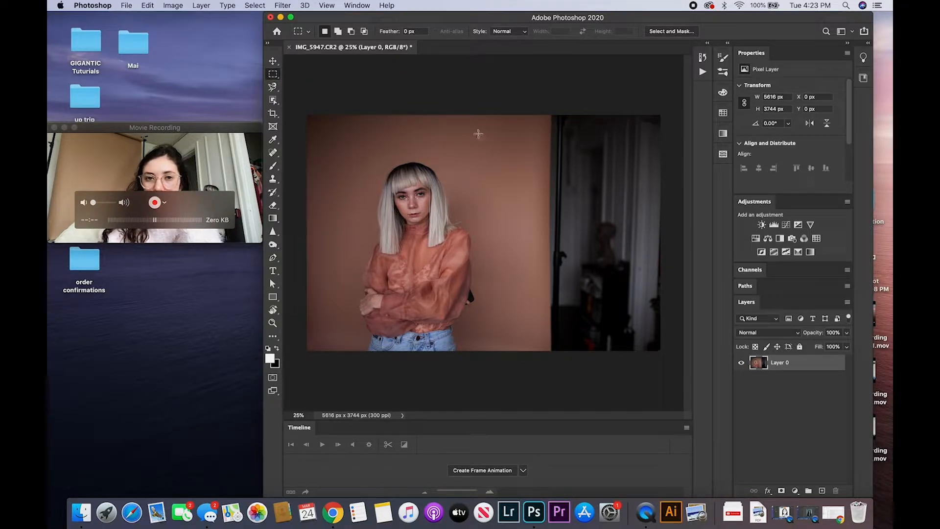
pyautogui.moveTo(490, 115); pyautogui.dragTo(540, 350)
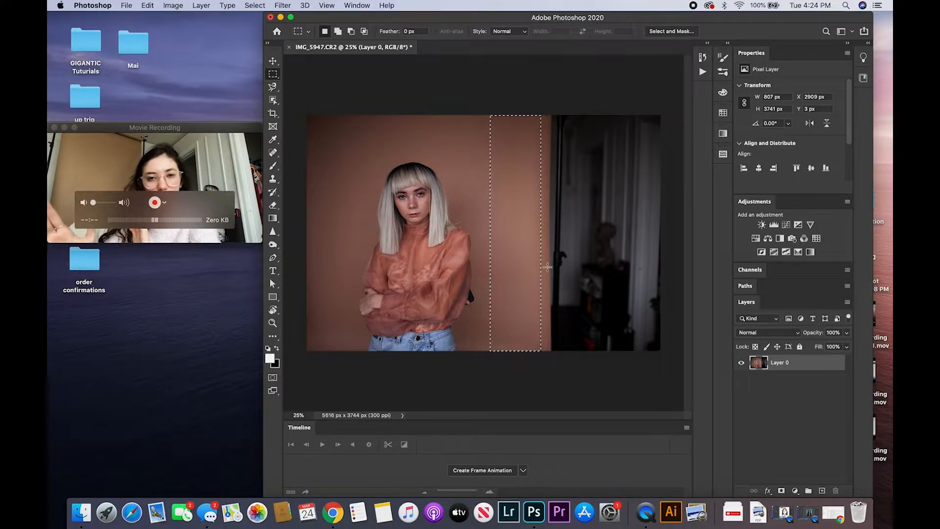
# Distort the selected backdrop strip to about 335% width so it covers the dark room up to the photo's right edge, and deselect it.
pyautogui.rightClick(531, 226)
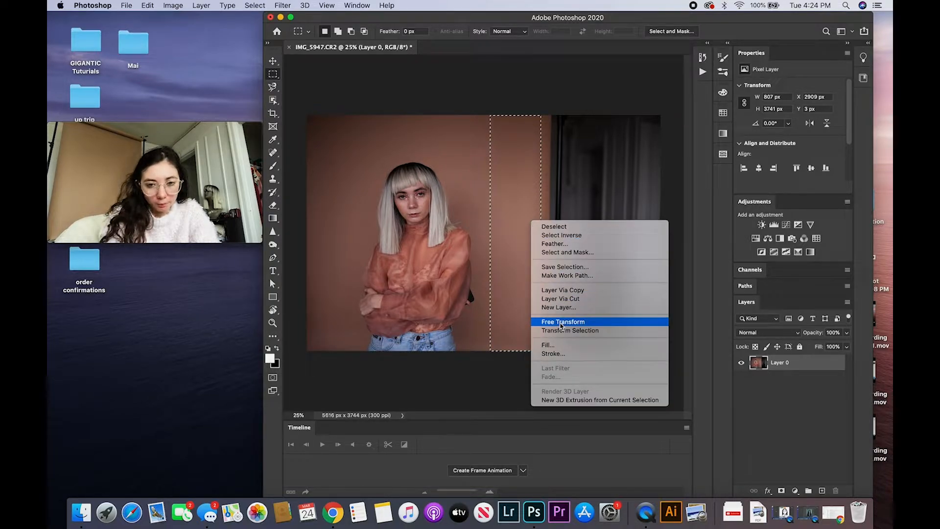
pyautogui.click(561, 324)
pyautogui.rightClick(539, 230)
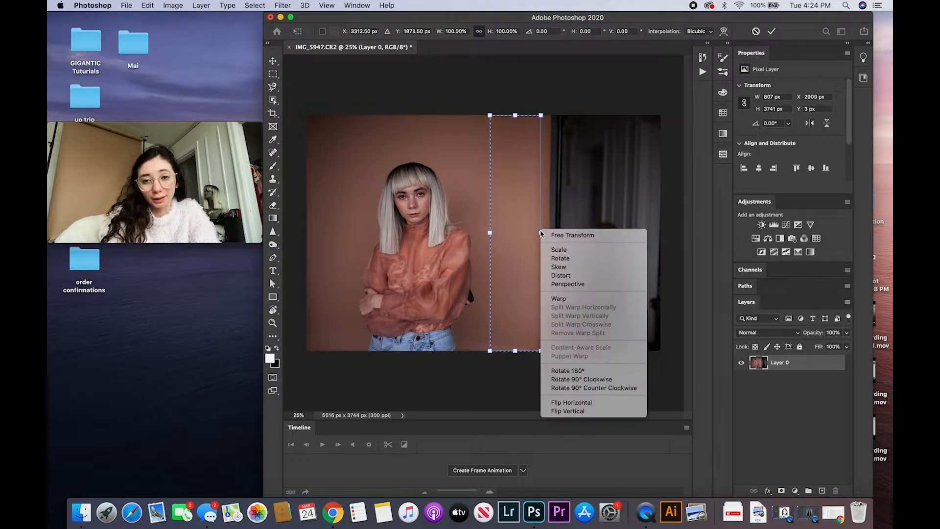
pyautogui.click(566, 277)
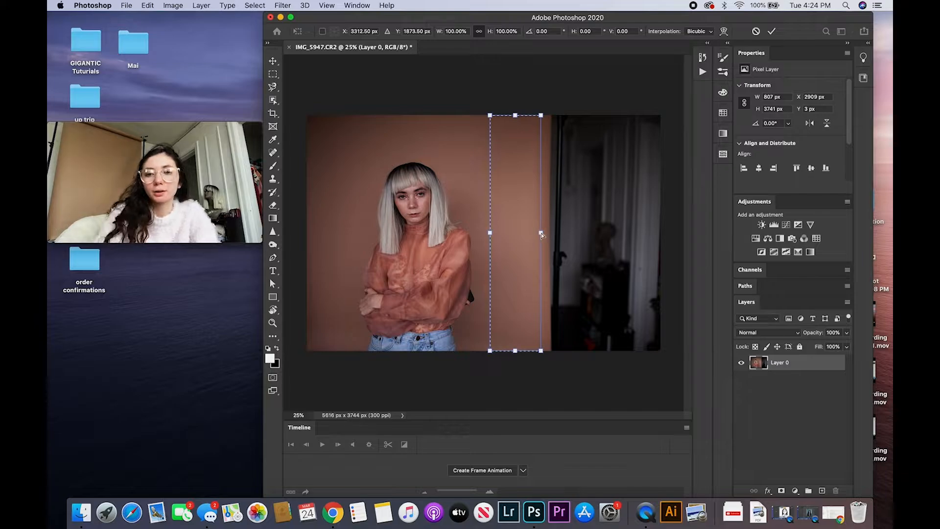
pyautogui.moveTo(541, 234); pyautogui.dragTo(662, 233)
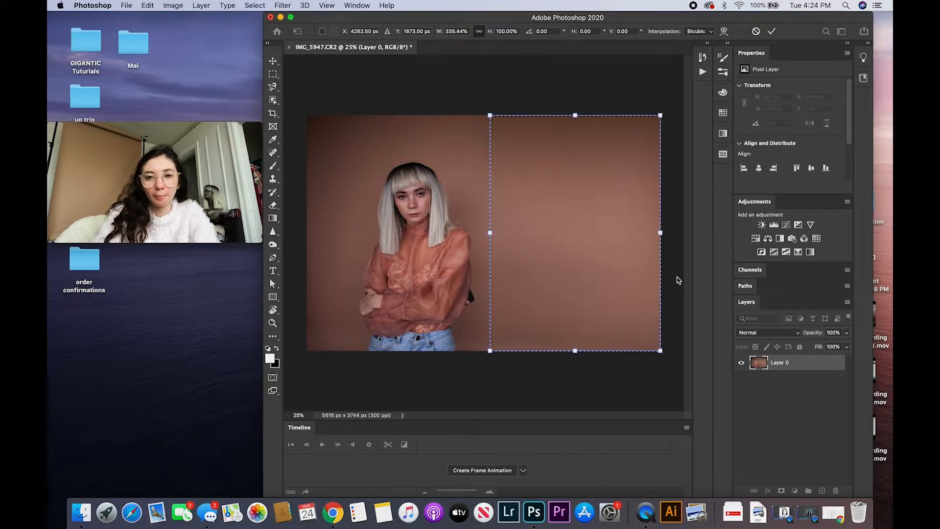
pyautogui.press('Return')
pyautogui.press('super+d')
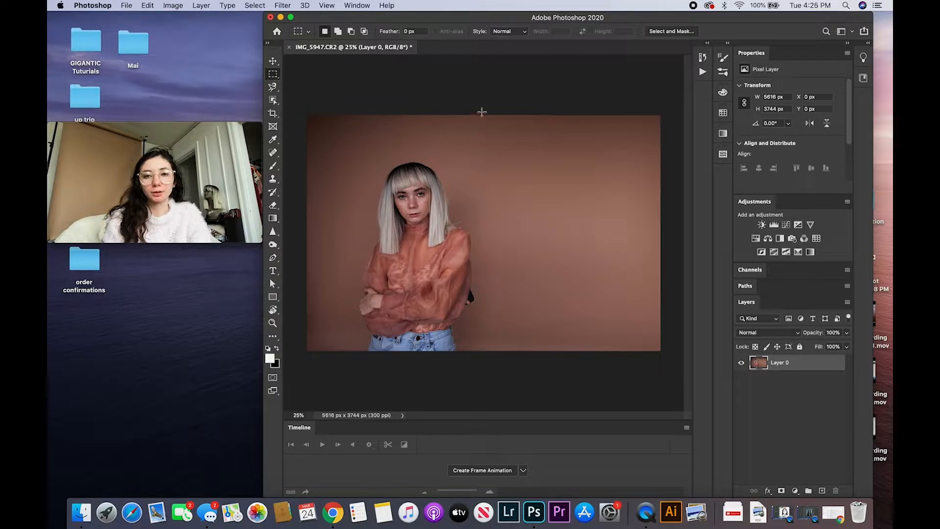
# Check the extended backdrop at different zoom levels and undo the last change.
pyautogui.scroll(-3, 510, 388)
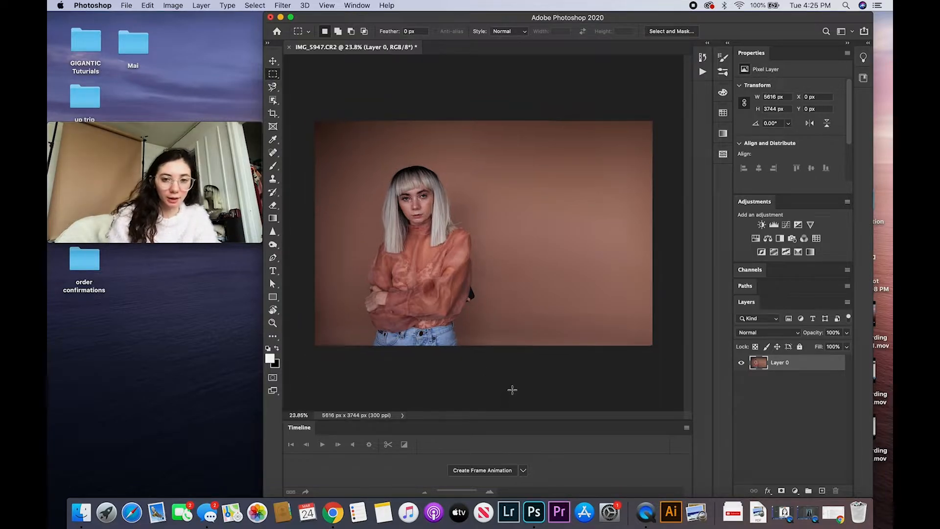
pyautogui.scroll(-5, 512, 390)
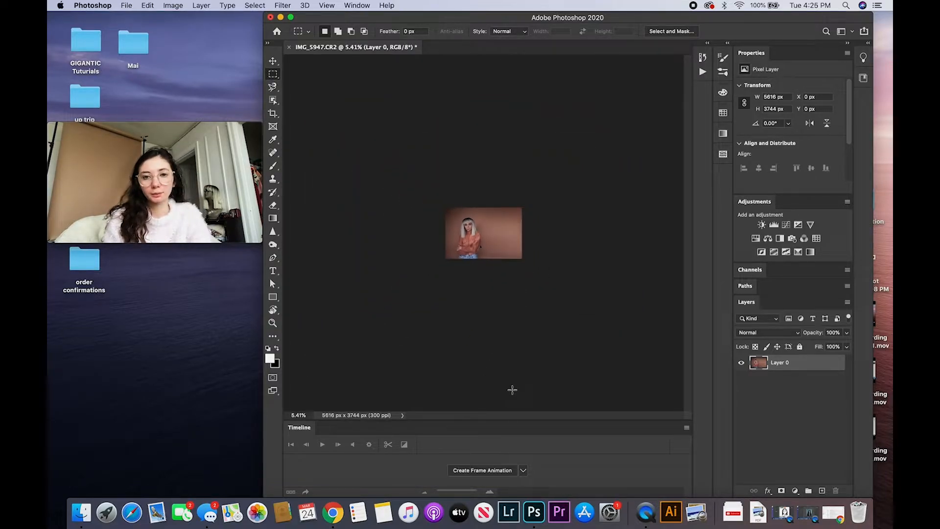
pyautogui.scroll(4, 512, 389)
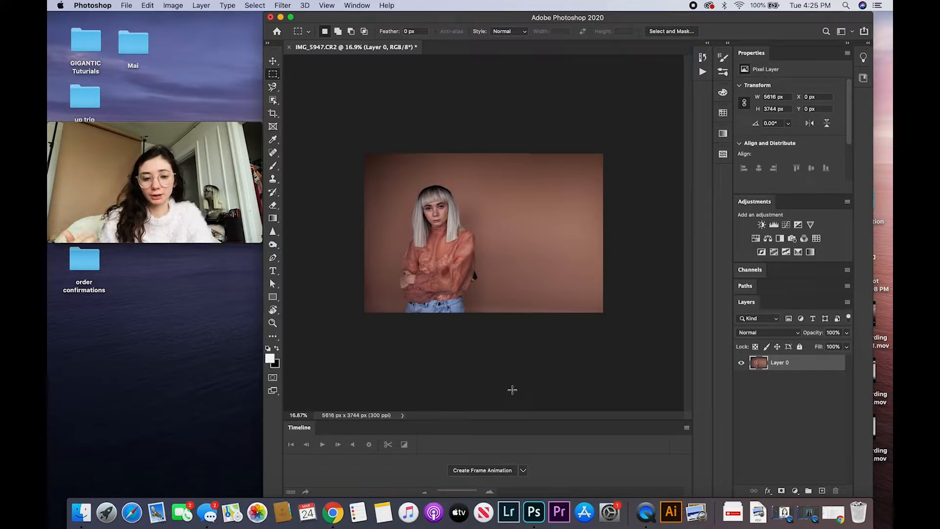
pyautogui.press('super+z')
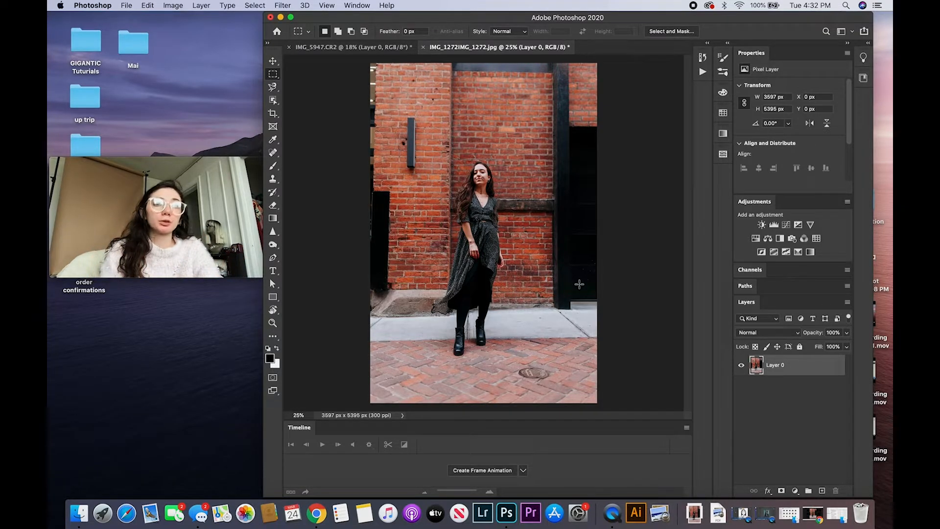
# Use Crop to extend the brick-wall photo's canvas below the image, making it 3597 × 5615 px.
pyautogui.scroll(-1, 579, 284)
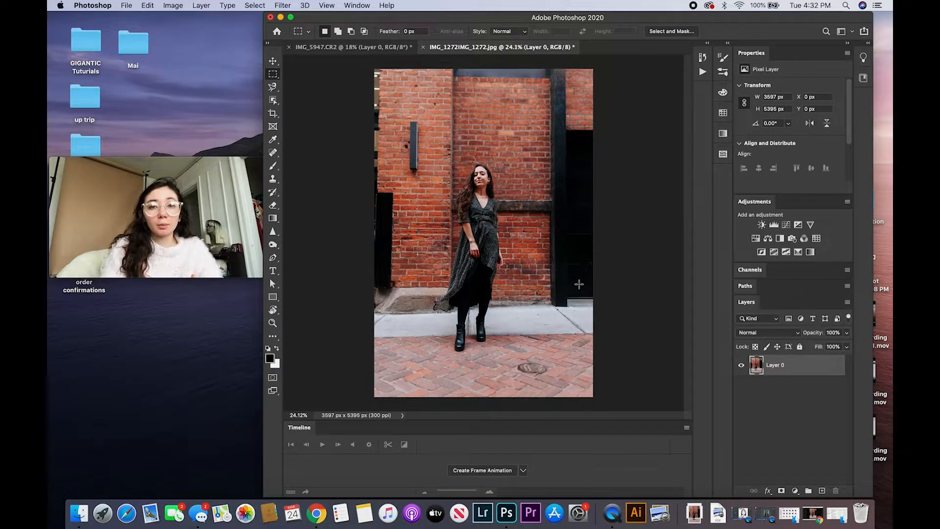
pyautogui.scroll(-1, 579, 284)
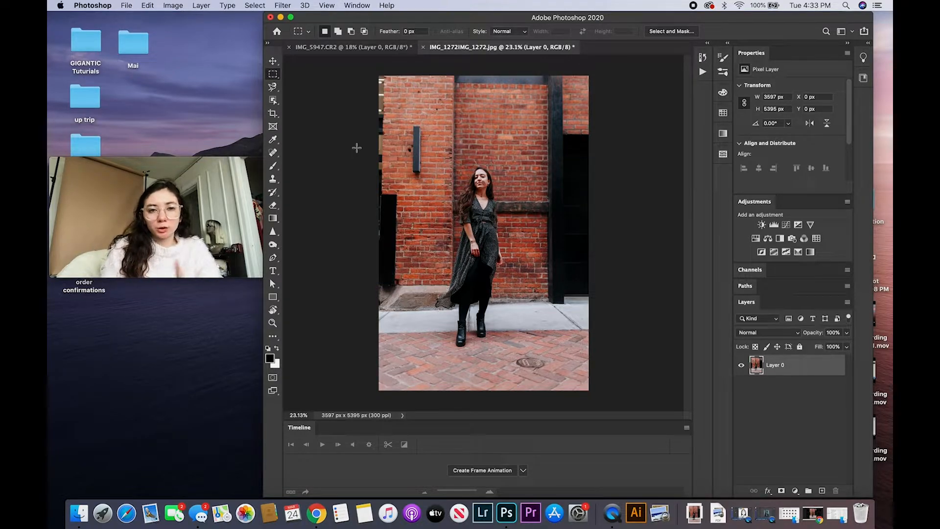
pyautogui.click(273, 113)
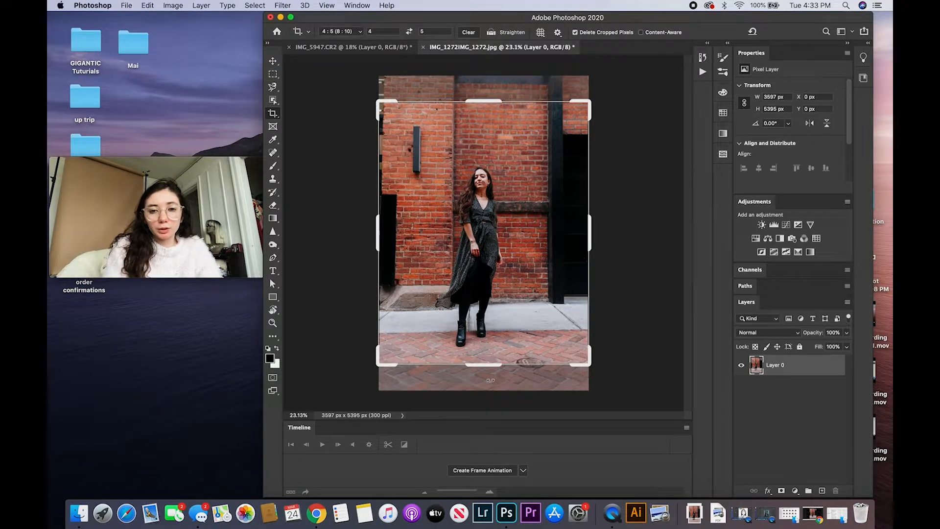
pyautogui.moveTo(480, 367); pyautogui.dragTo(479, 381)
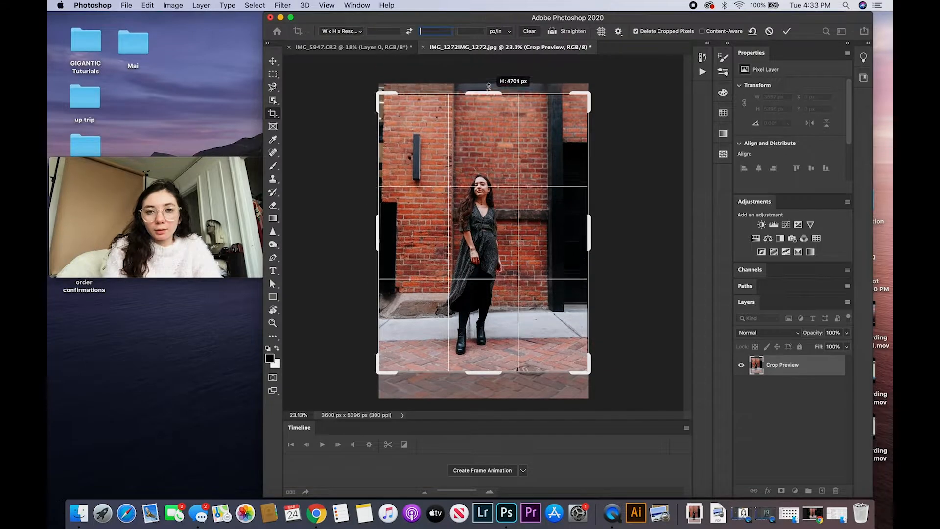
pyautogui.moveTo(488, 86); pyautogui.dragTo(488, 91)
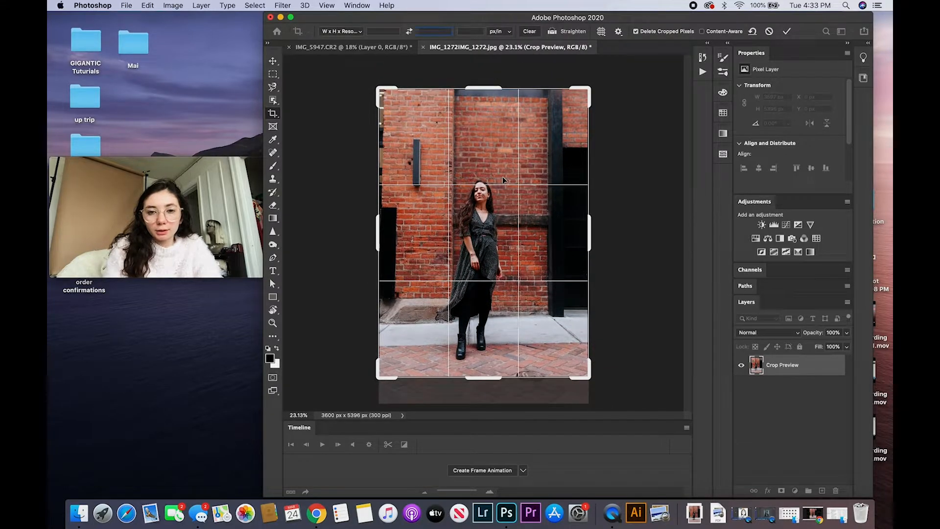
pyautogui.moveTo(484, 378); pyautogui.dragTo(482, 400)
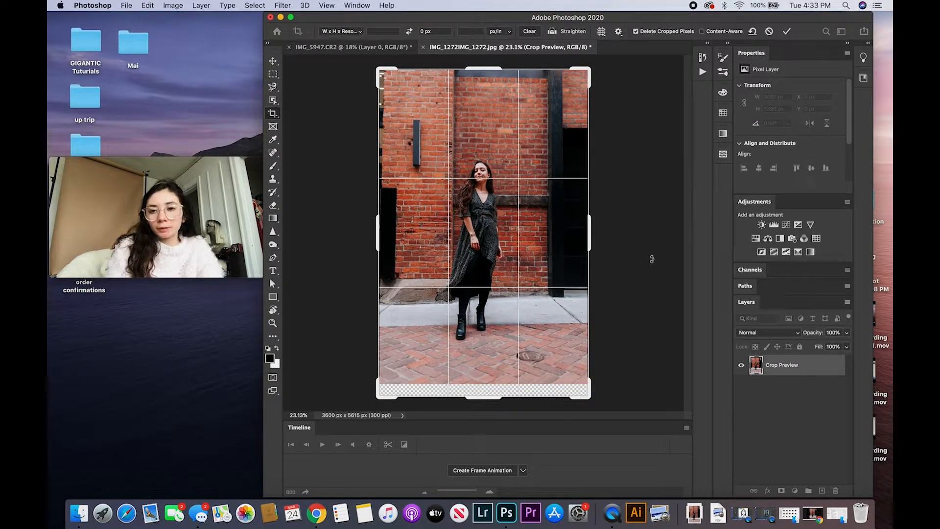
pyautogui.press('Return')
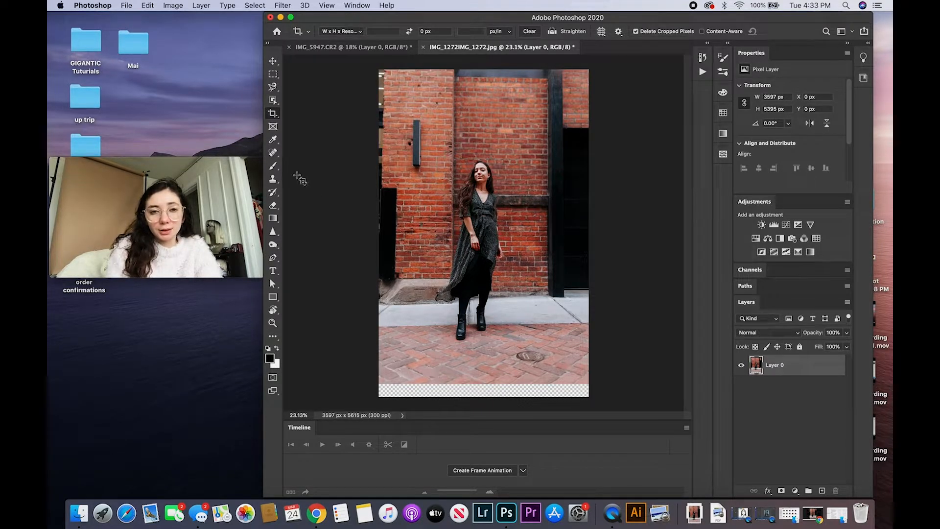
# Try a full-width rectangular marquee about 1938 px tall across the woman's lower body, and clear the selection.
pyautogui.click(274, 75)
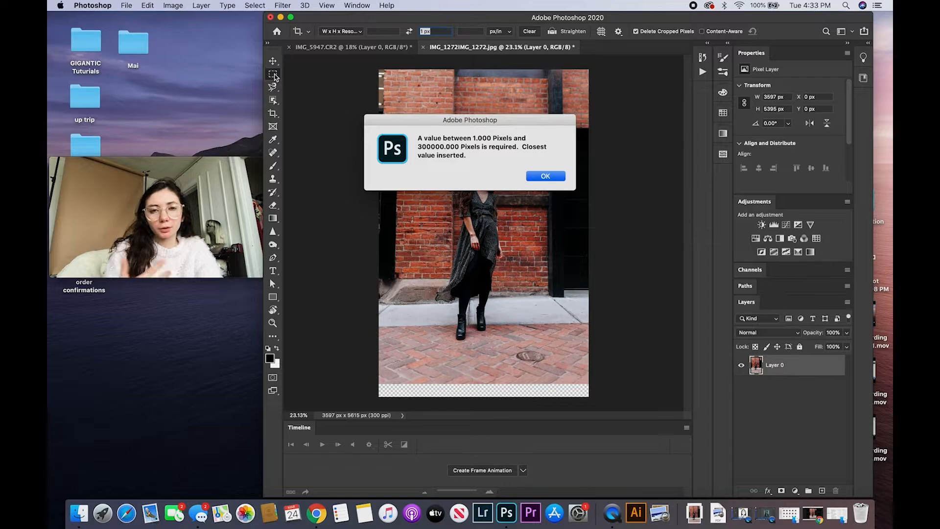
pyautogui.click(533, 179)
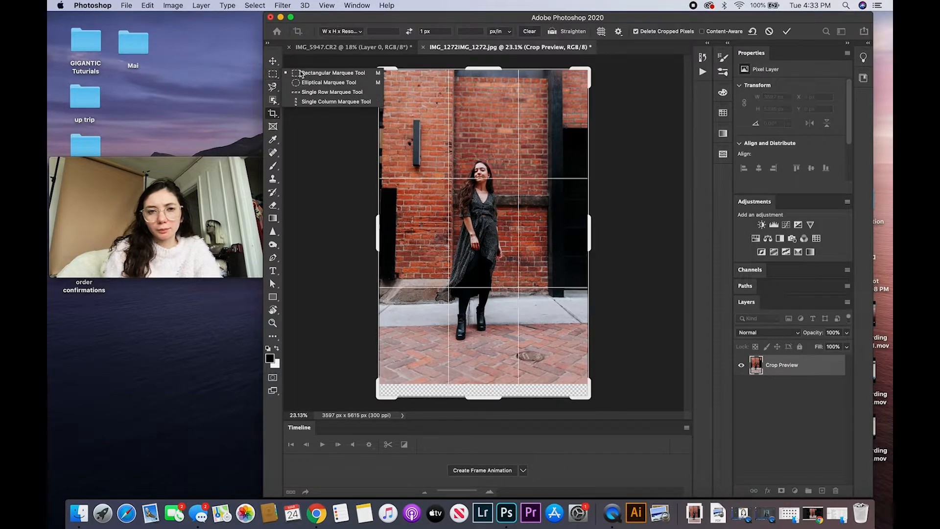
pyautogui.click(292, 73)
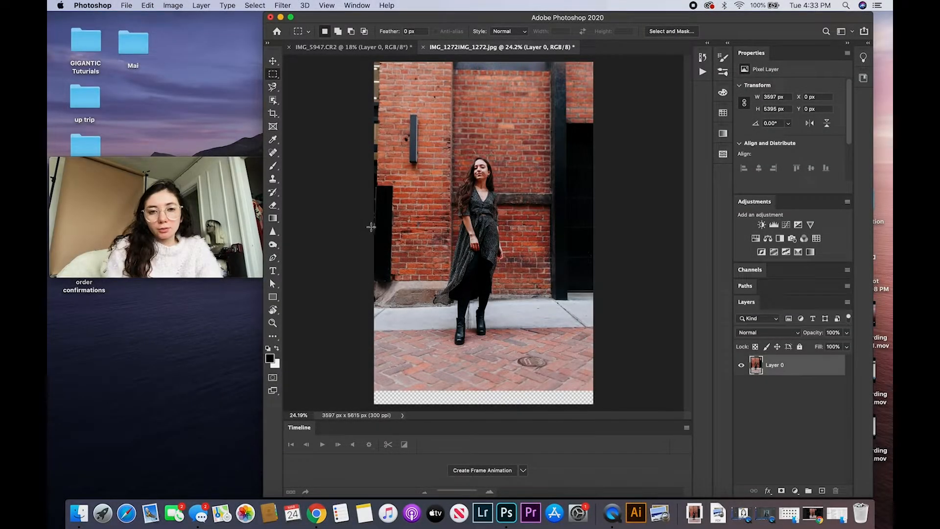
pyautogui.moveTo(373, 227); pyautogui.dragTo(593, 345)
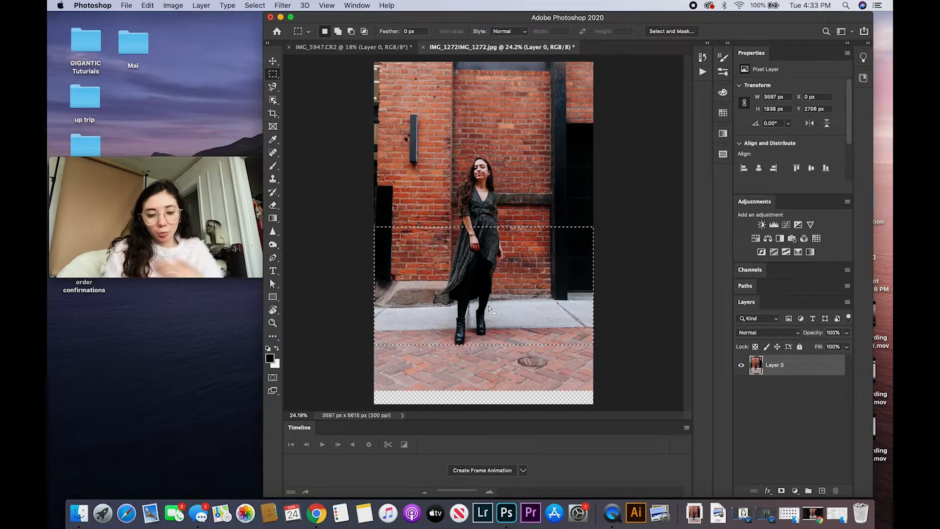
pyautogui.press('super+d')
# Try to lengthen the woman's legs by distorting a selection of about 1093 × 1782 px around them to about 112% height.
pyautogui.moveTo(434, 236); pyautogui.dragTo(499, 345)
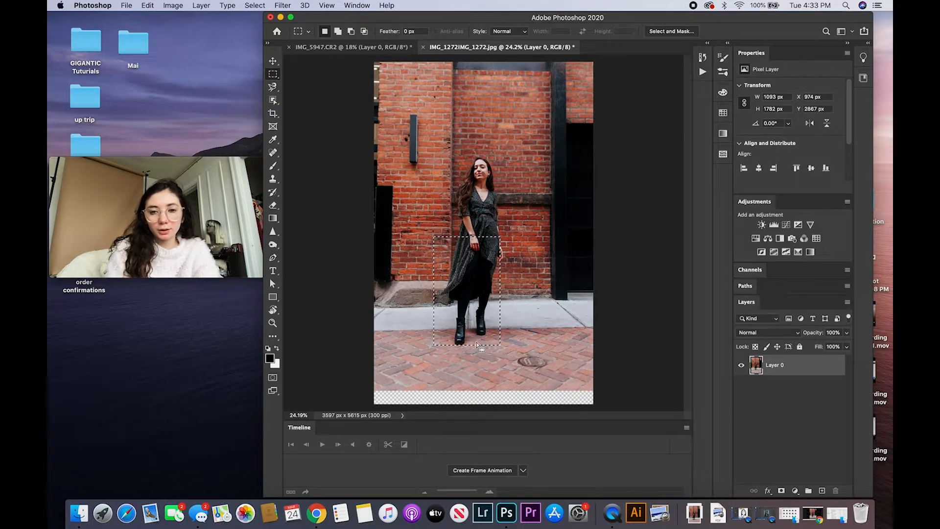
pyautogui.rightClick(477, 345)
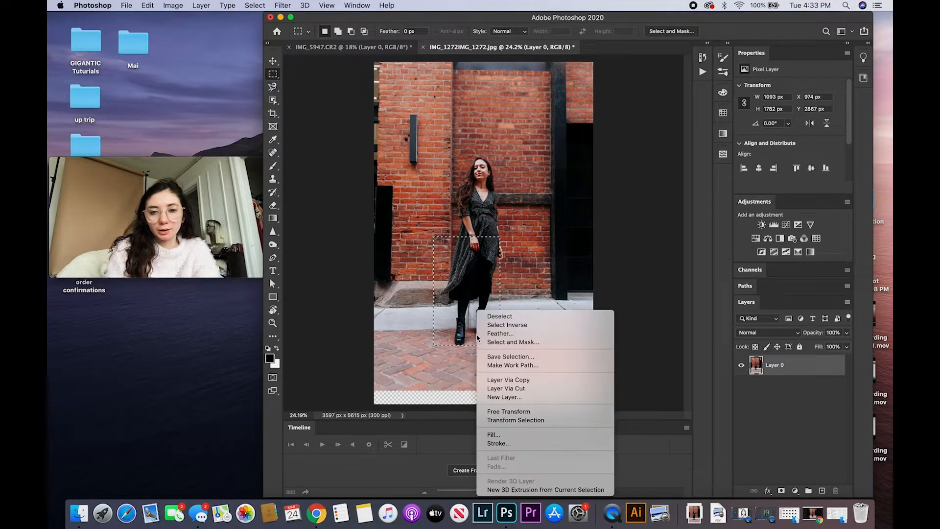
pyautogui.click(506, 411)
pyautogui.rightClick(497, 348)
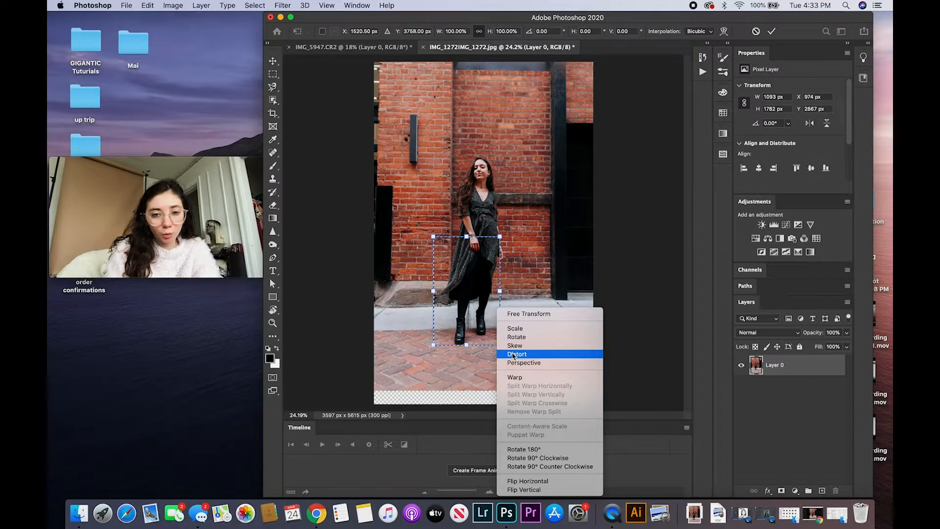
pyautogui.click(513, 355)
pyautogui.moveTo(468, 347); pyautogui.dragTo(466, 359)
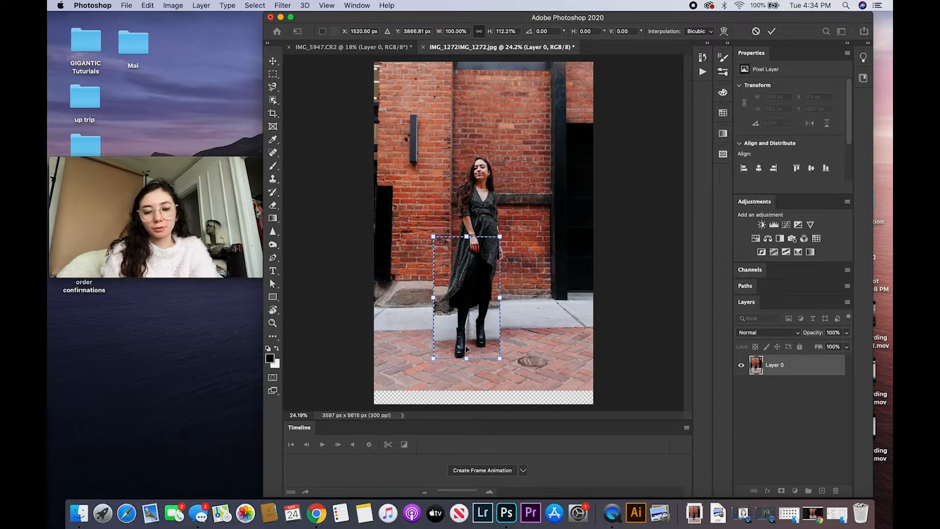
pyautogui.press('Return')
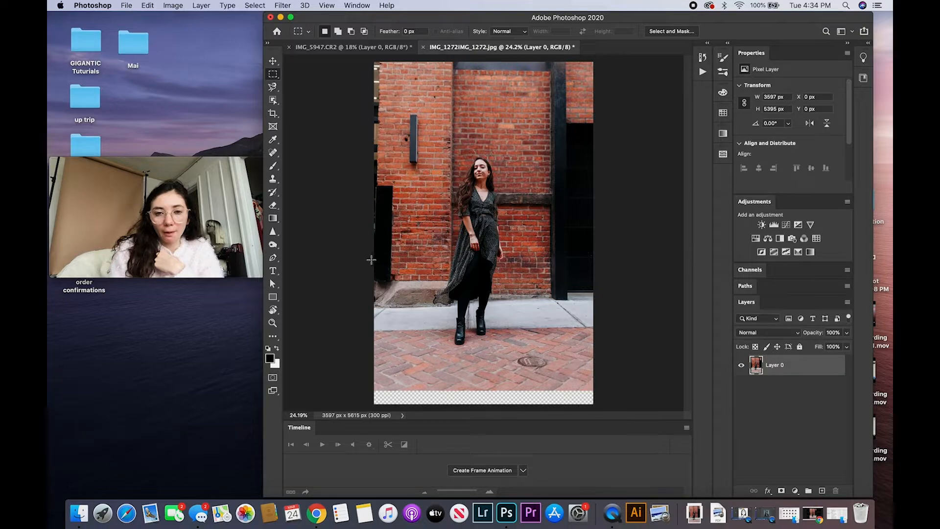
# Marquee-select a lower area about 3590 × 2138 px from mid-thigh down, distort its lower edge to the canvas bottom, and deselect.
pyautogui.moveTo(374, 260); pyautogui.dragTo(593, 391)
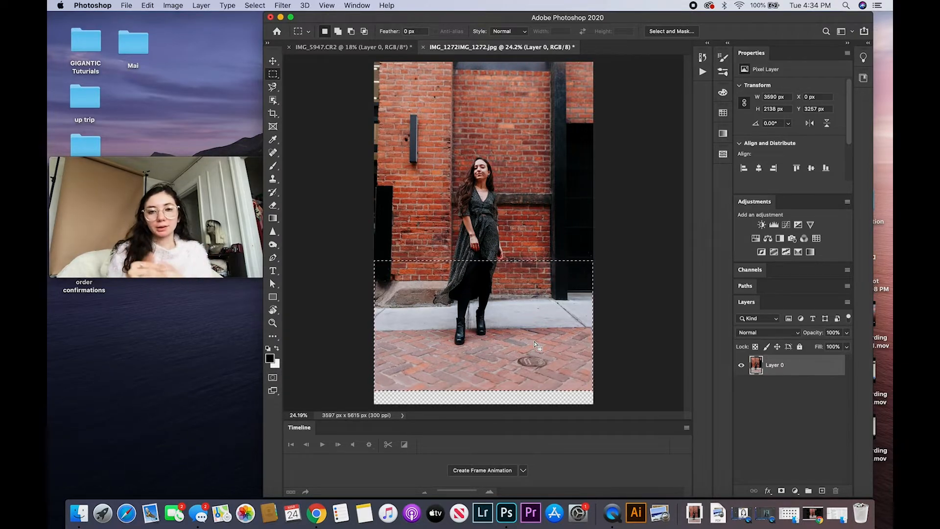
pyautogui.rightClick(482, 384)
pyautogui.click(504, 412)
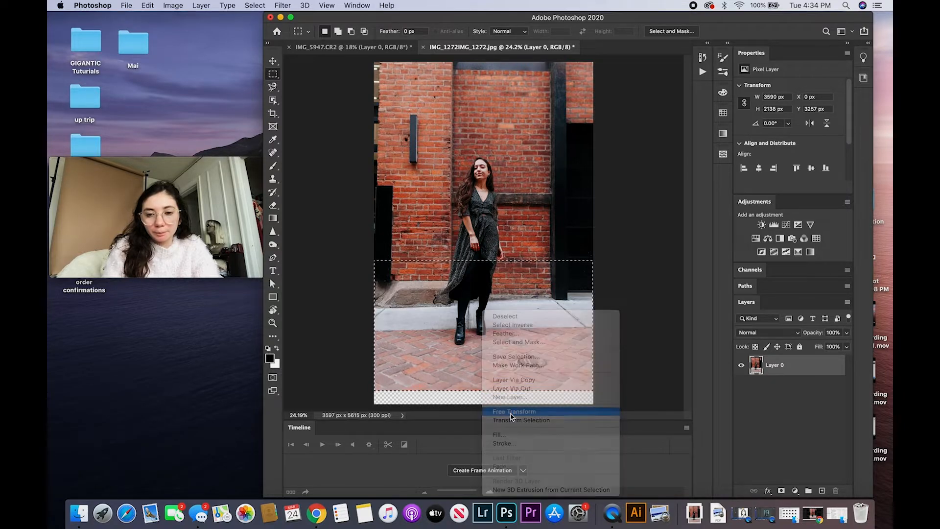
pyautogui.rightClick(505, 325)
pyautogui.click(525, 359)
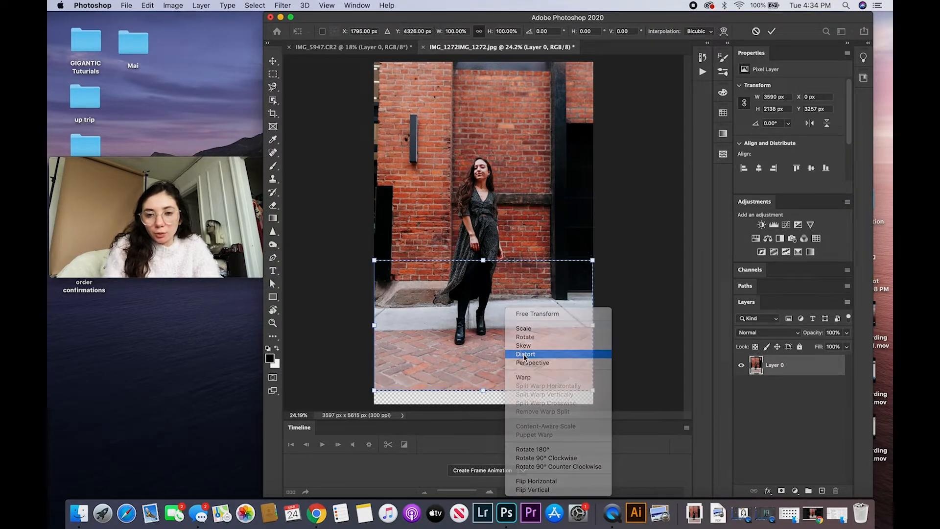
pyautogui.moveTo(483, 391); pyautogui.dragTo(483, 404)
pyautogui.press('Return')
pyautogui.press('super+d')
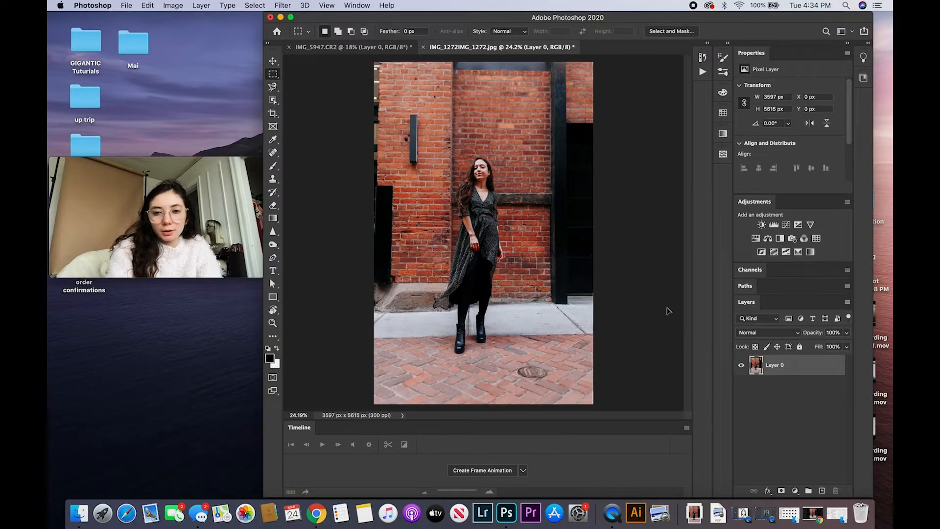
# Compare the photo before and after the full-width leg stretch using the history states, ending on the latest Deselect state.
pyautogui.click(702, 58)
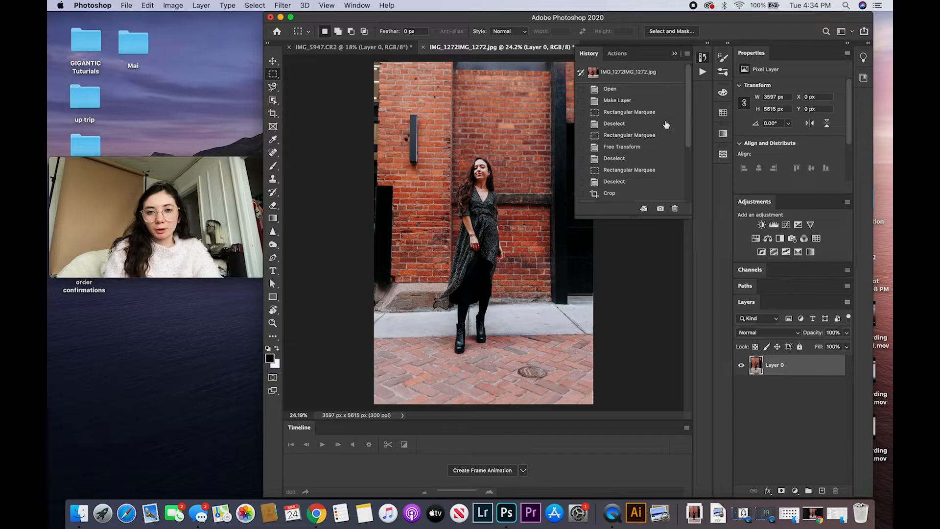
pyautogui.click(648, 72)
pyautogui.scroll(-3, 647, 119)
pyautogui.click(636, 161)
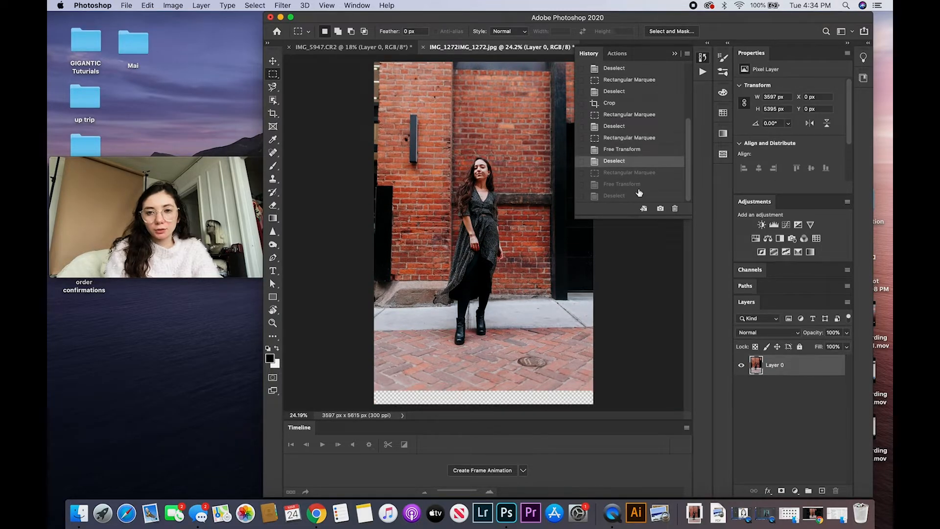
pyautogui.click(638, 196)
pyautogui.click(639, 162)
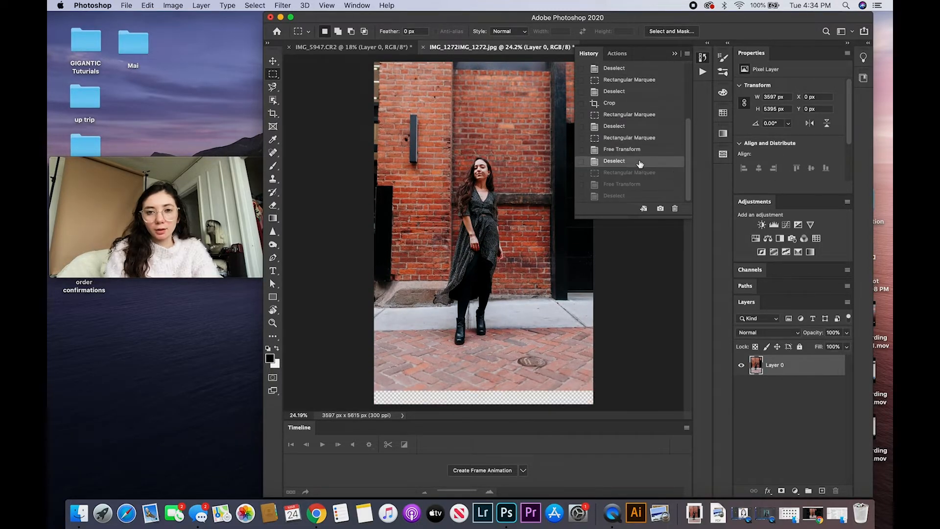
pyautogui.click(635, 197)
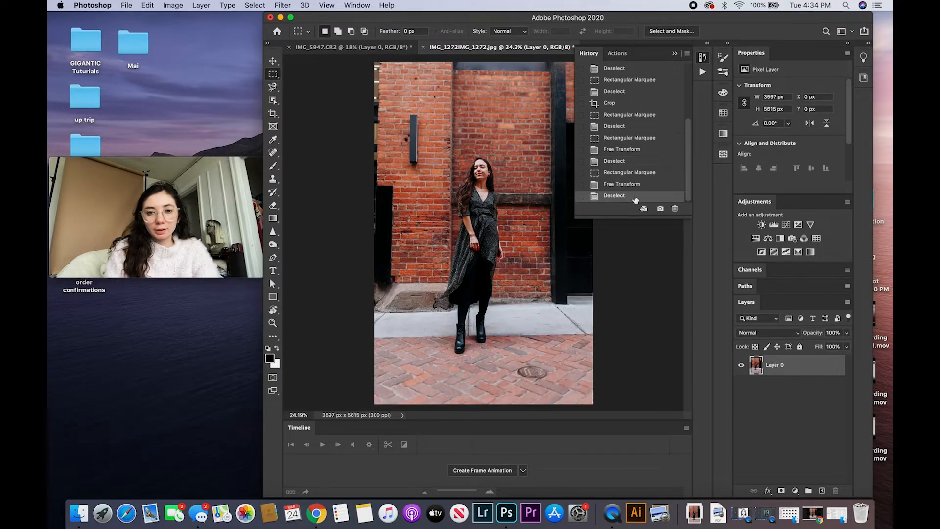
pyautogui.click(640, 161)
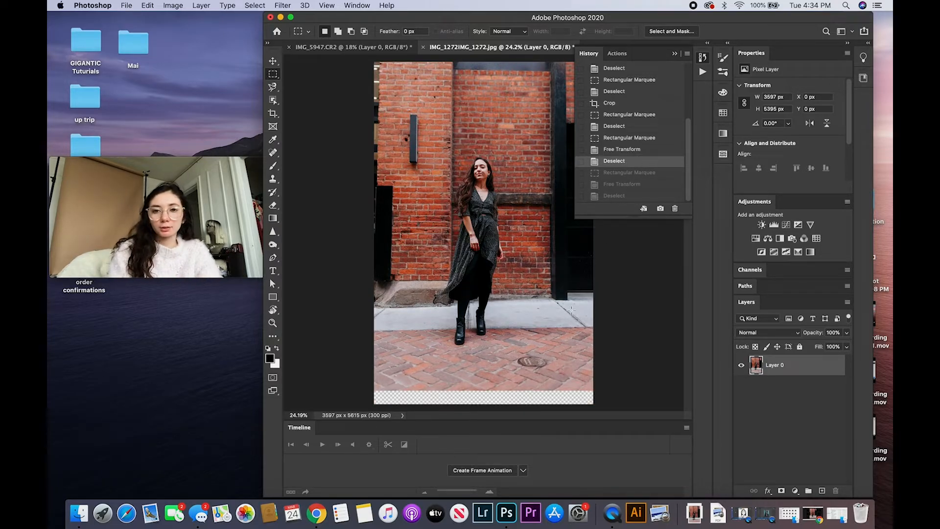
pyautogui.click(624, 197)
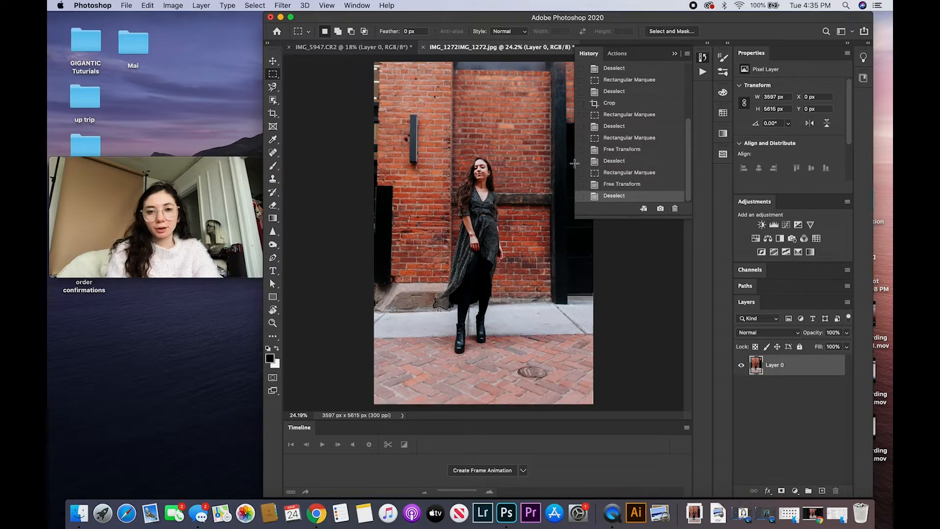